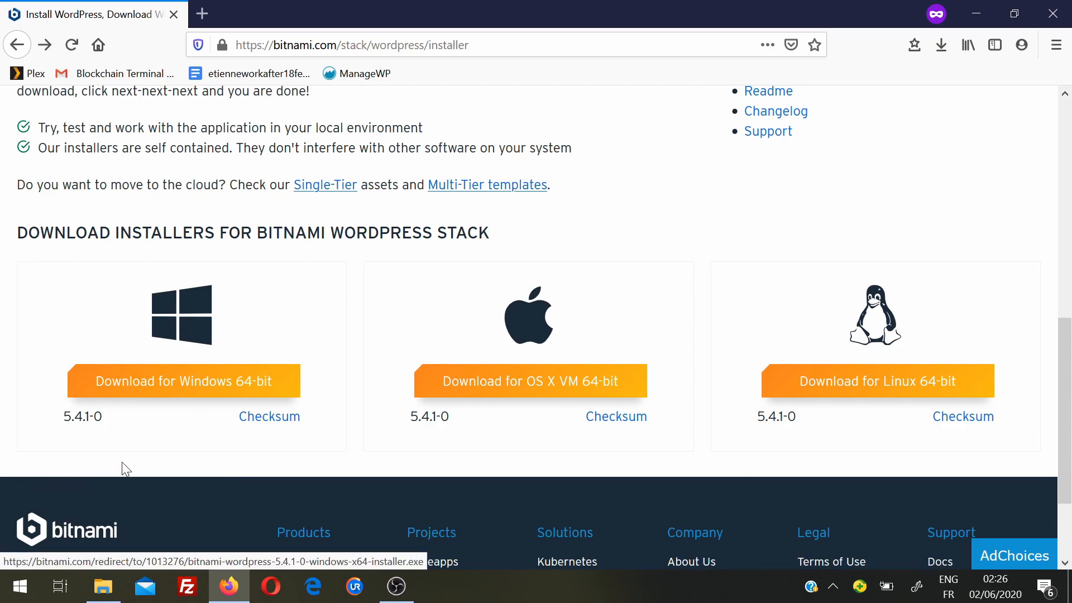
- Download the Windows 64-bit WordPress 5.4.1-0 installer without signing in, then launch it from Downloads
left_click(172, 373)
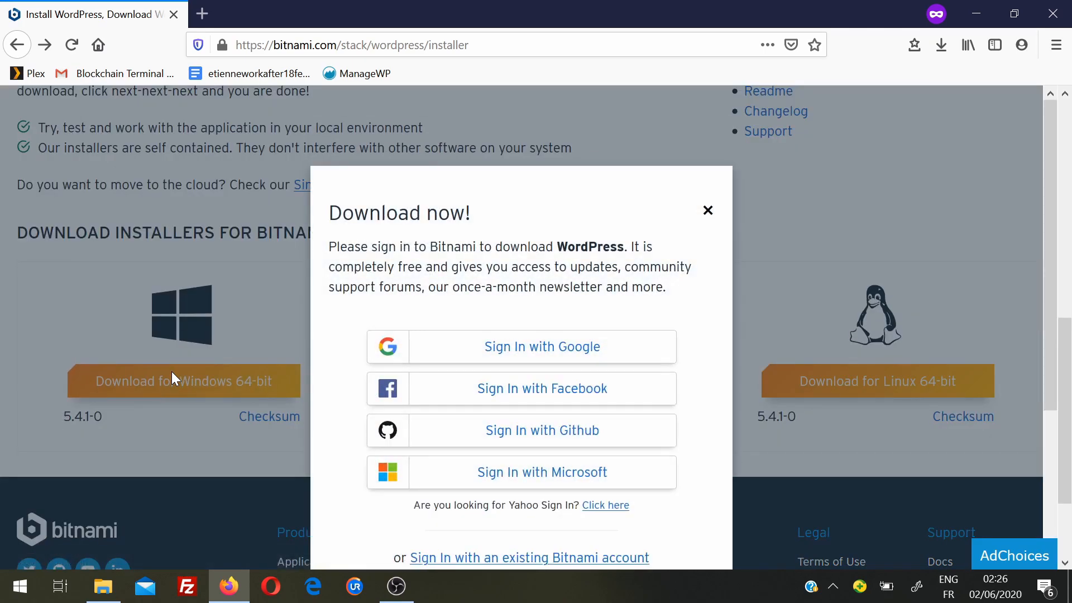
scroll(735, 320, "down", 3)
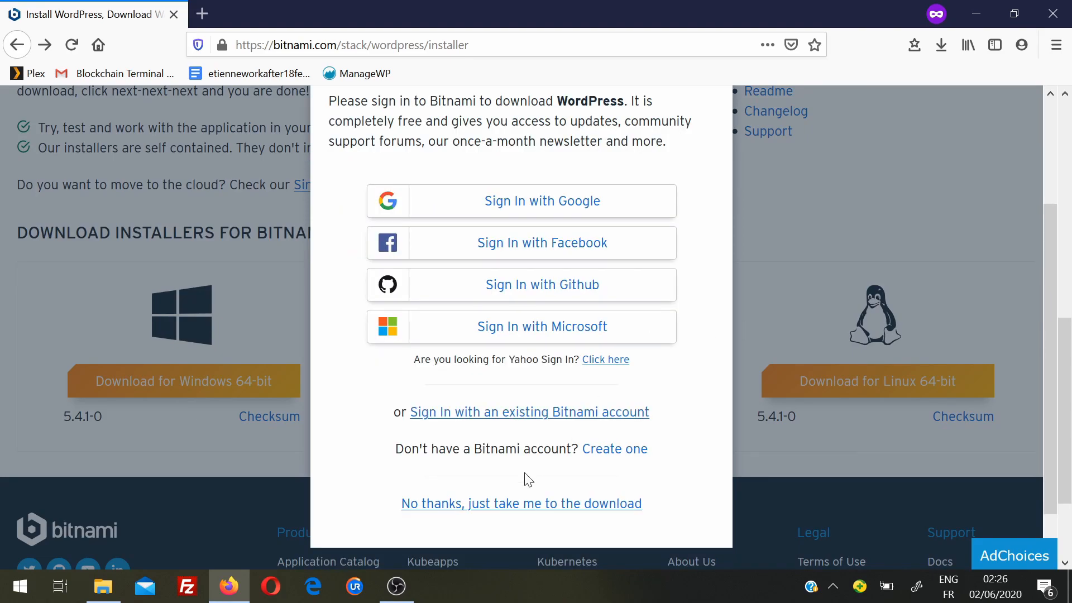
left_click(504, 503)
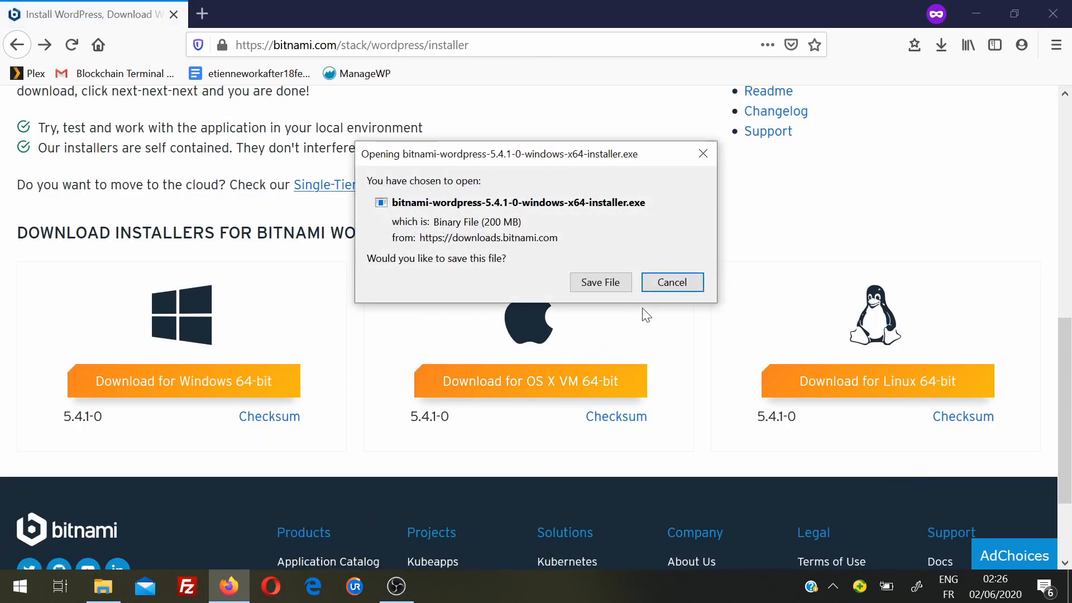
left_click(602, 282)
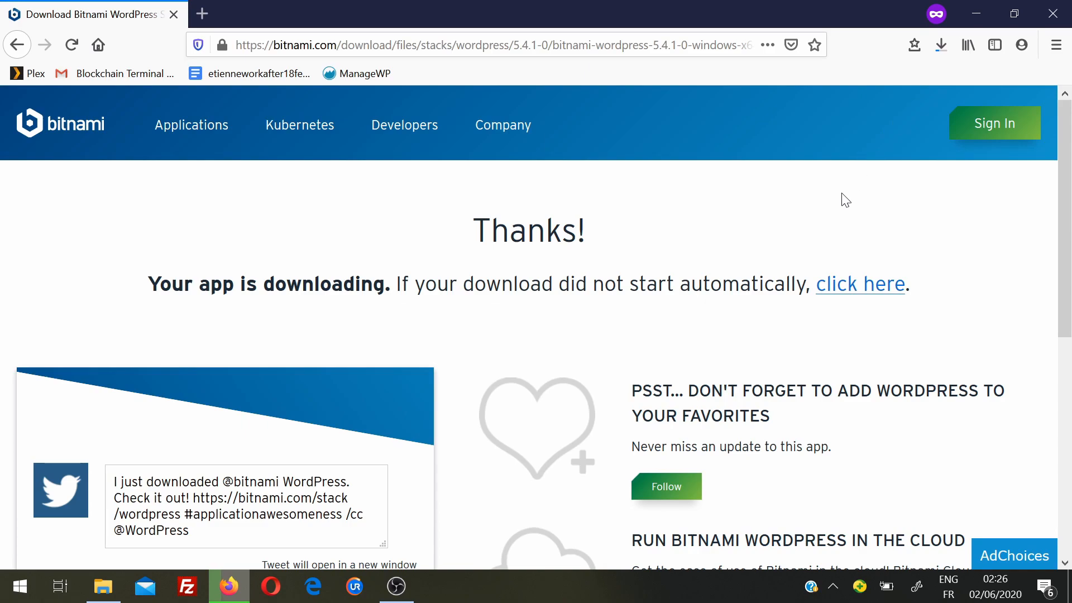
left_click(946, 45)
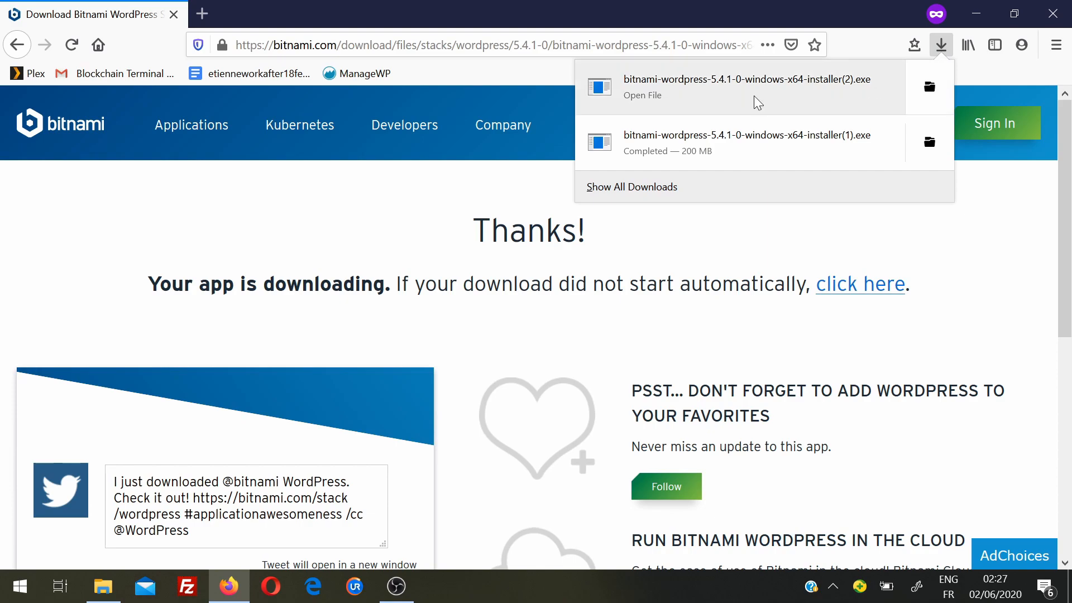
left_click(754, 97)
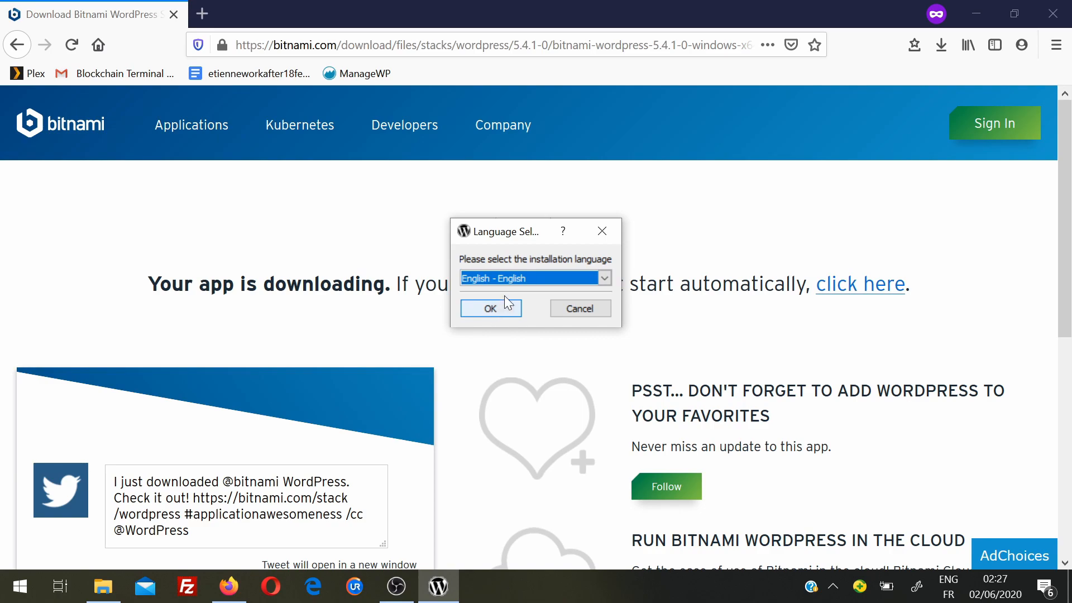
- Start the installer in English and continue past the antivirus warning
left_click(553, 279)
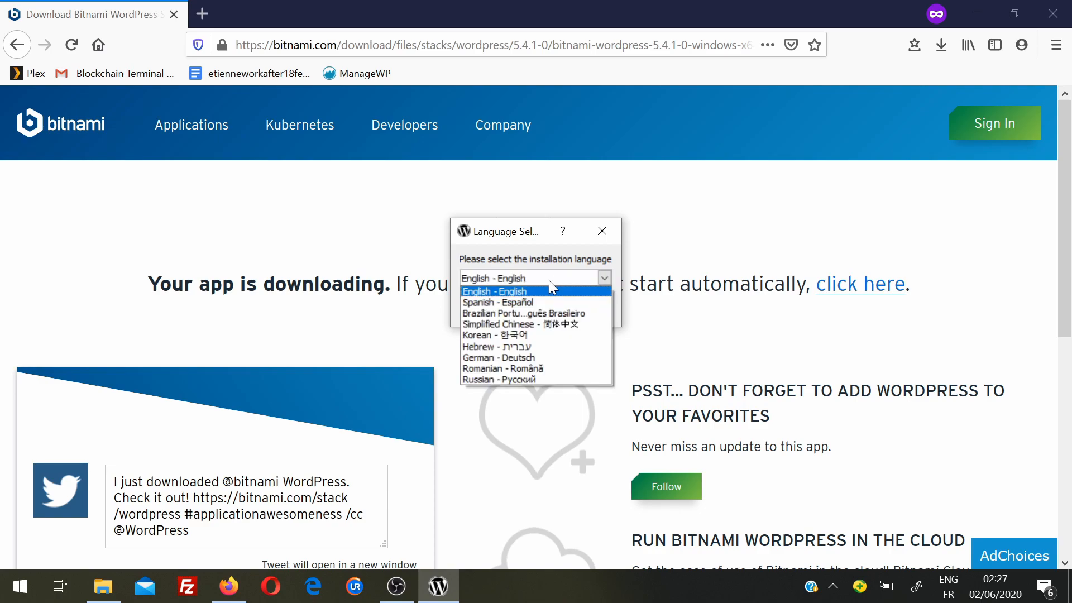
left_click(528, 291)
left_click(491, 309)
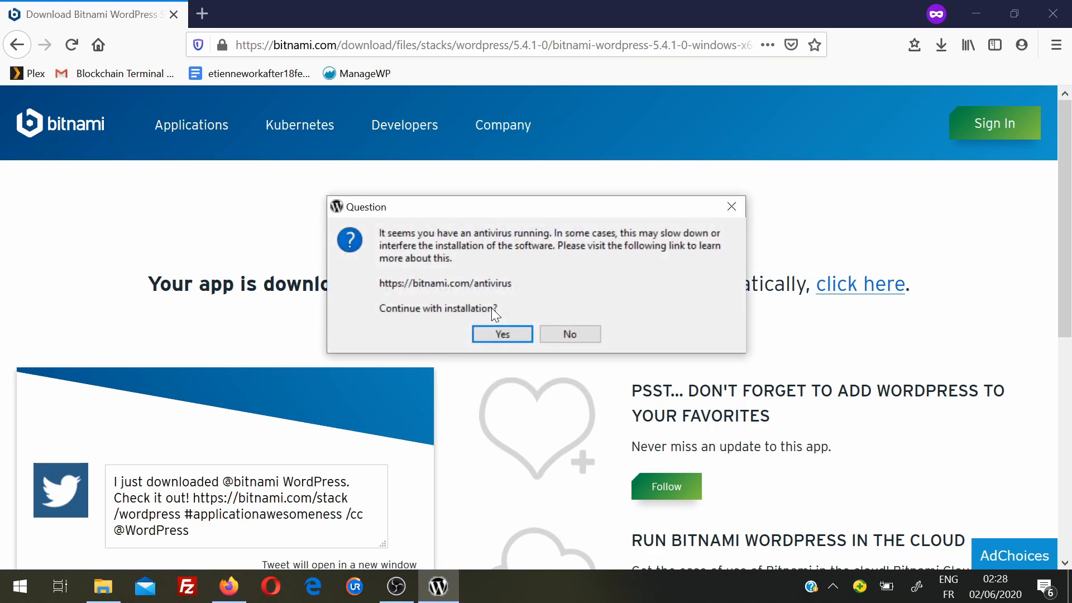
left_click(500, 335)
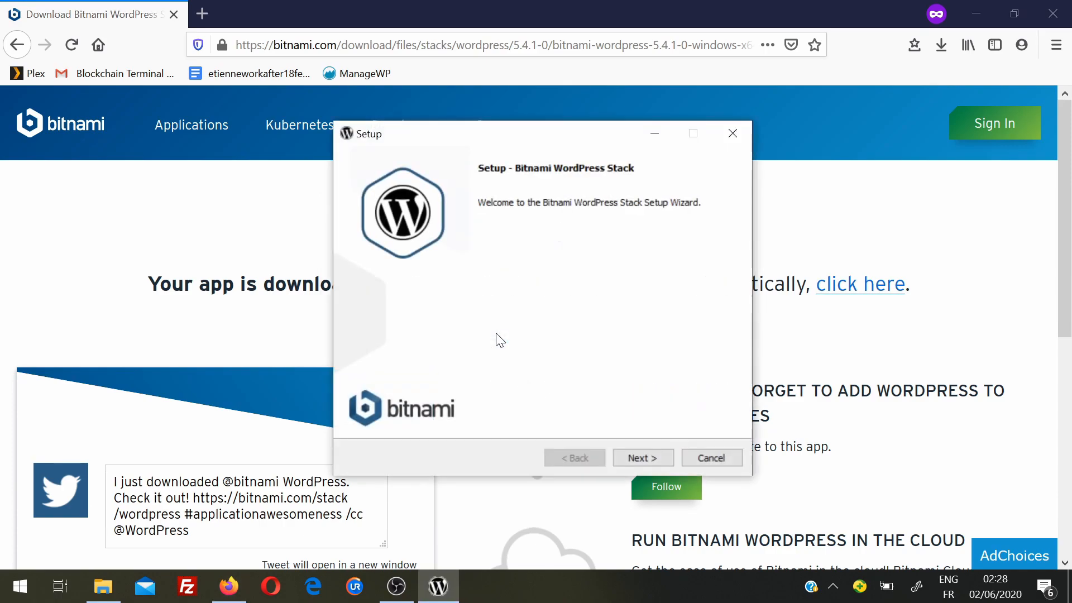
- Keep the WordPress and PhpMyAdmin components and the C:\Bitnami\wordpress-5.4.1-0 folder
left_click(634, 459)
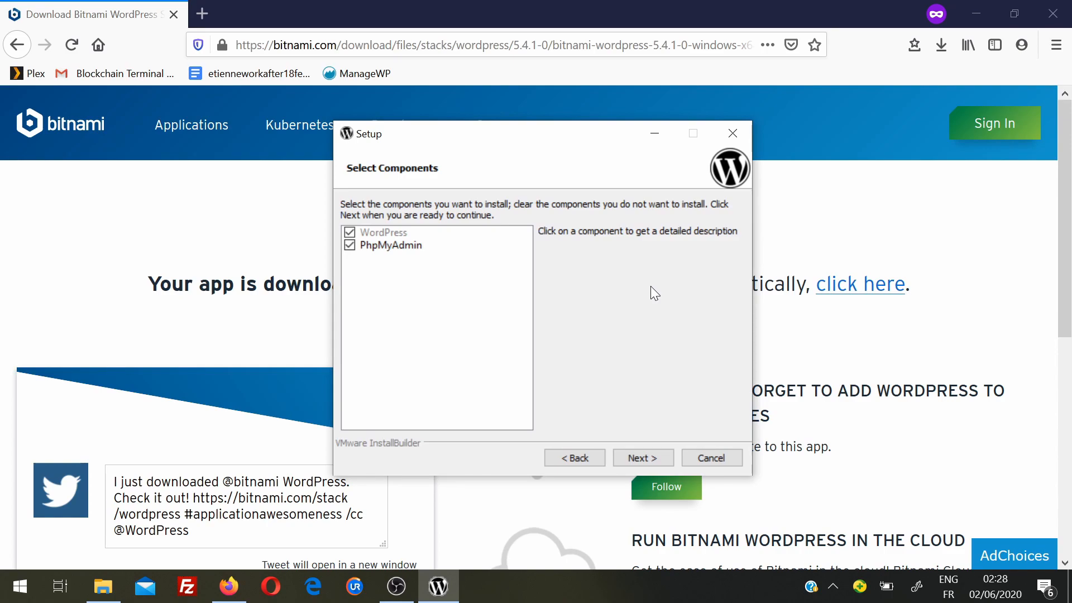
left_click(637, 456)
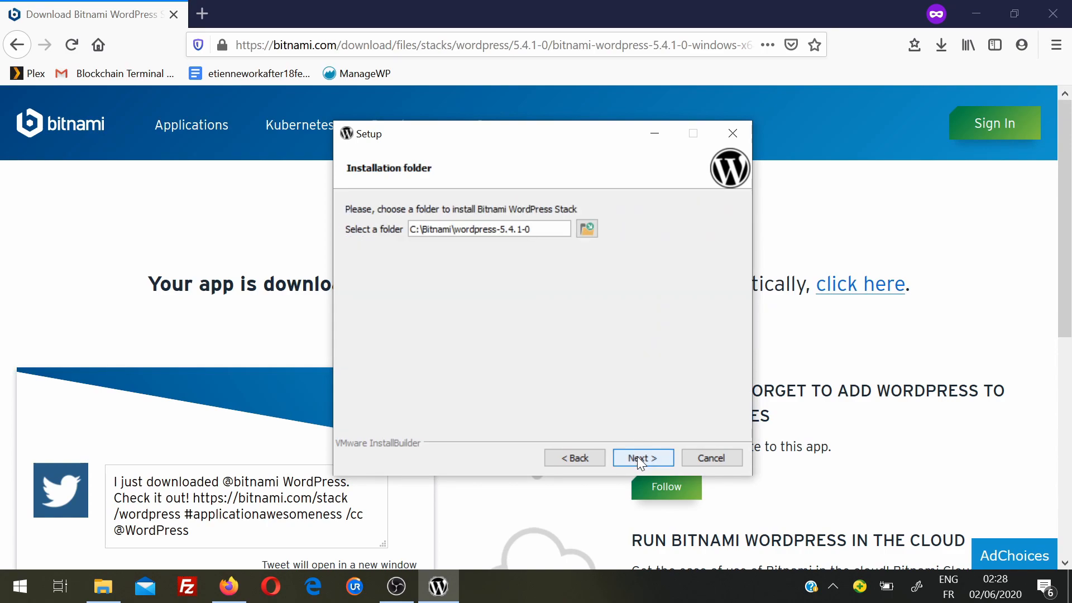
left_click(638, 457)
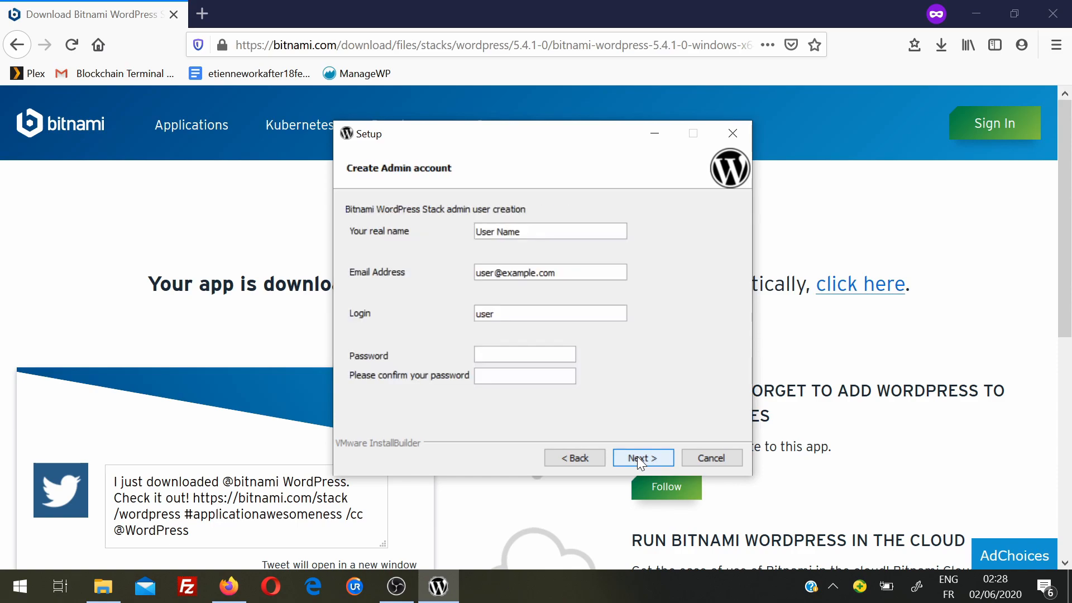
- Enter the admin's real name and e-mail address on the Create Admin account page
key("ctrl+a")
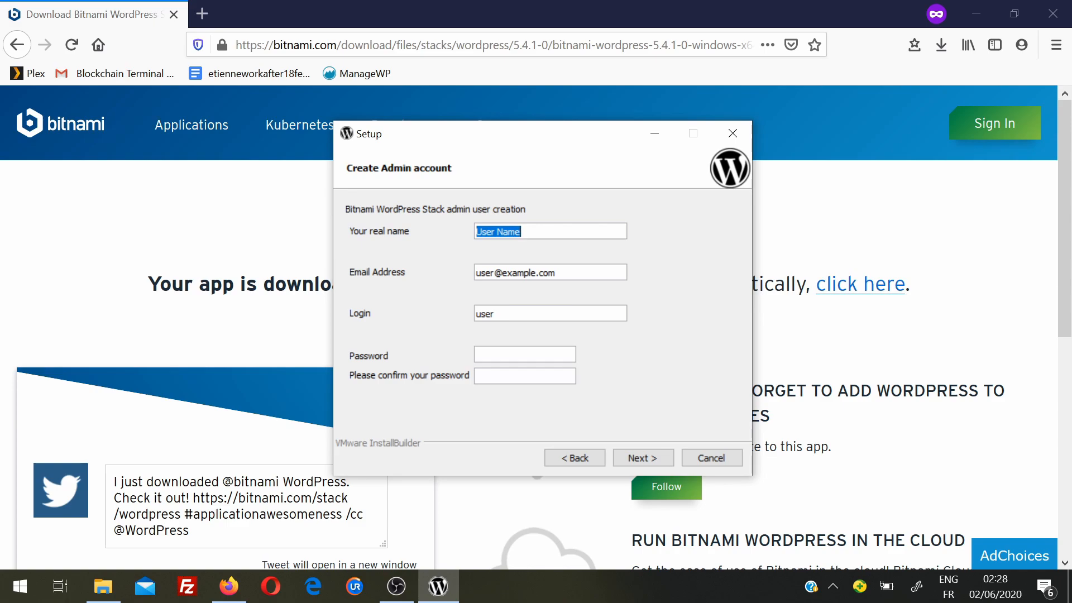
type("test ")
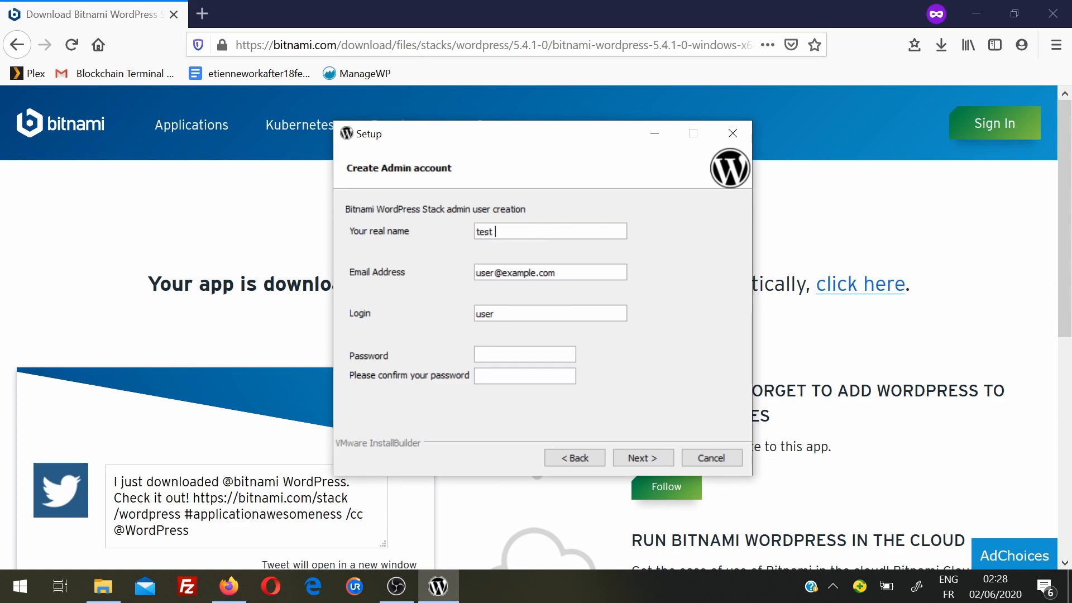
type("name")
key("ctrl+a")
key("BackSpace")
key("Tab")
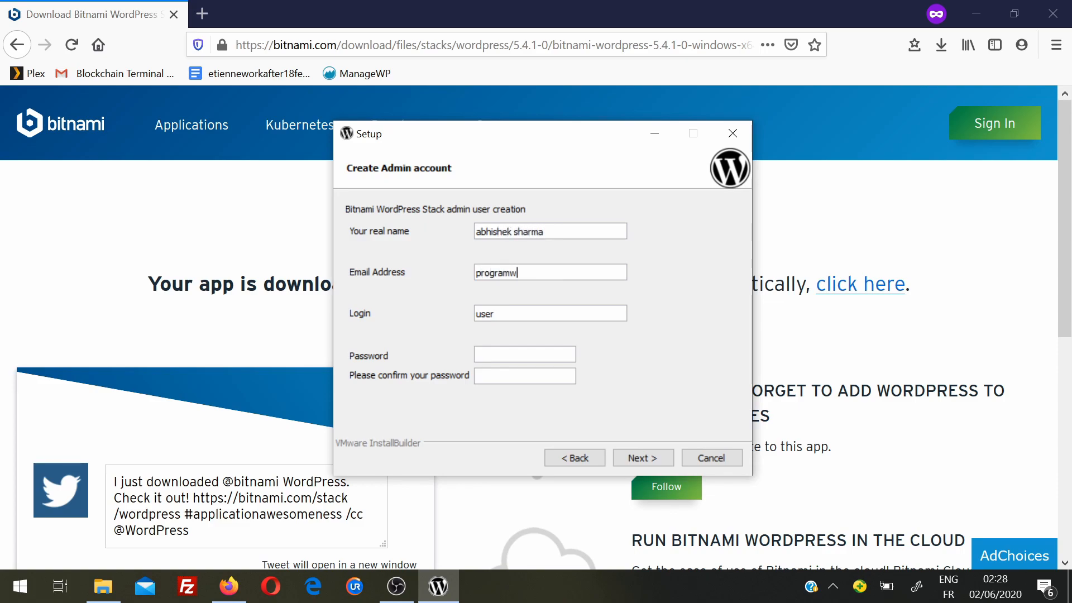
- Set the login to 'admin' with a password and continue to blog naming
key("Tab")
type("admin")
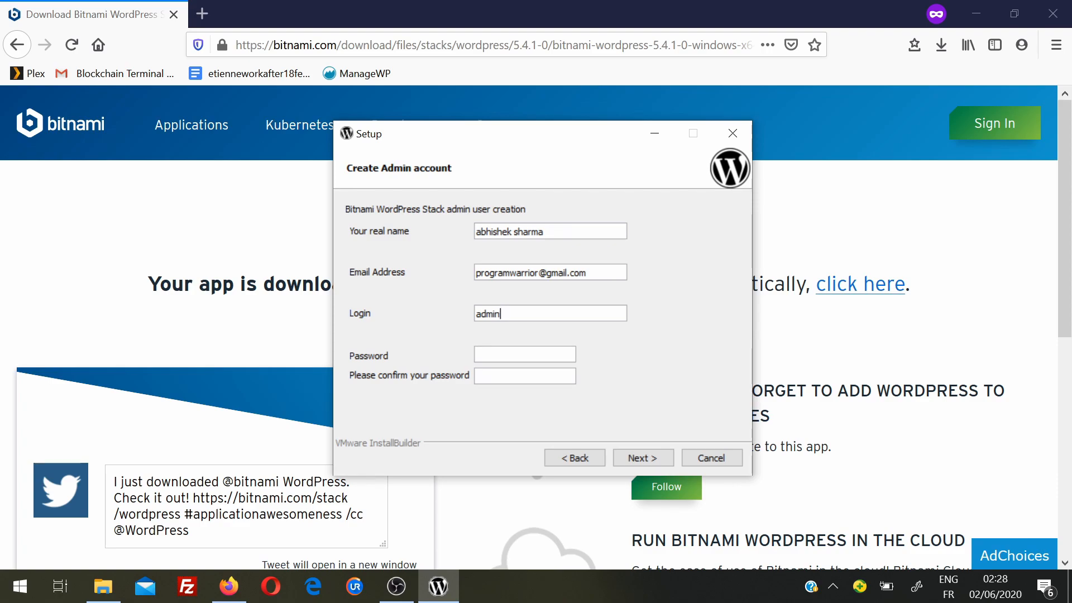
key("Tab")
type("••••••")
key("Tab")
type("••••••")
left_click(642, 457)
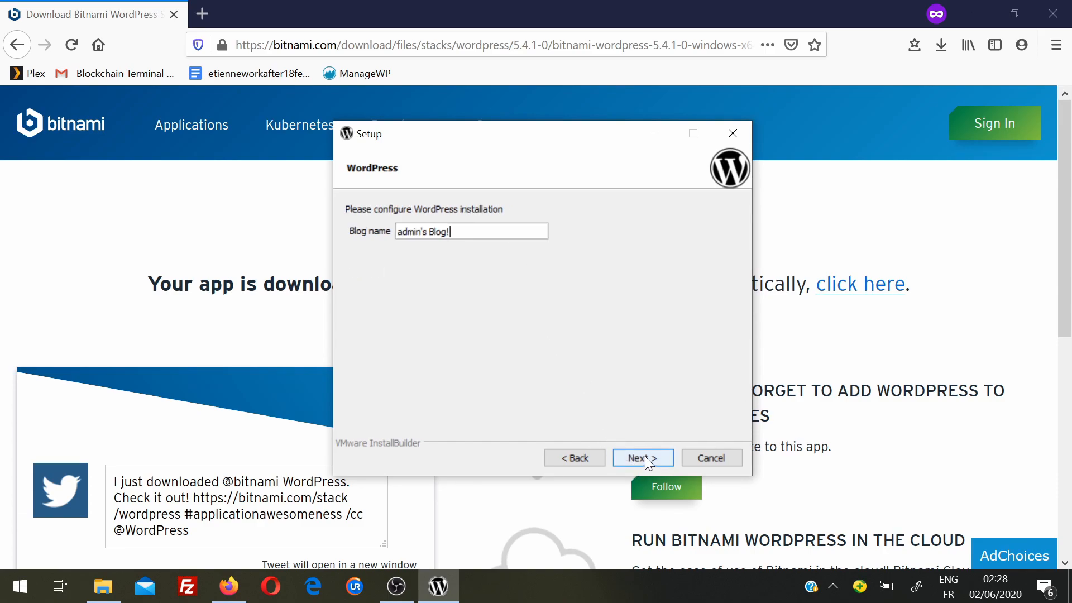
- Keep the default blog name, skip mail and cloud options, install, and launch the stack
left_click(645, 456)
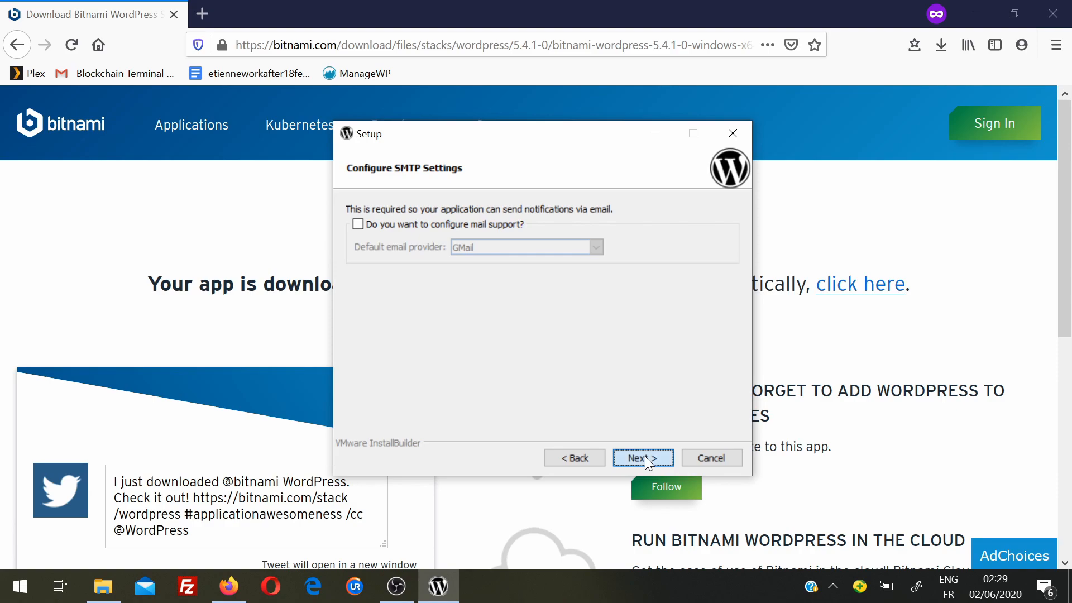
left_click(644, 457)
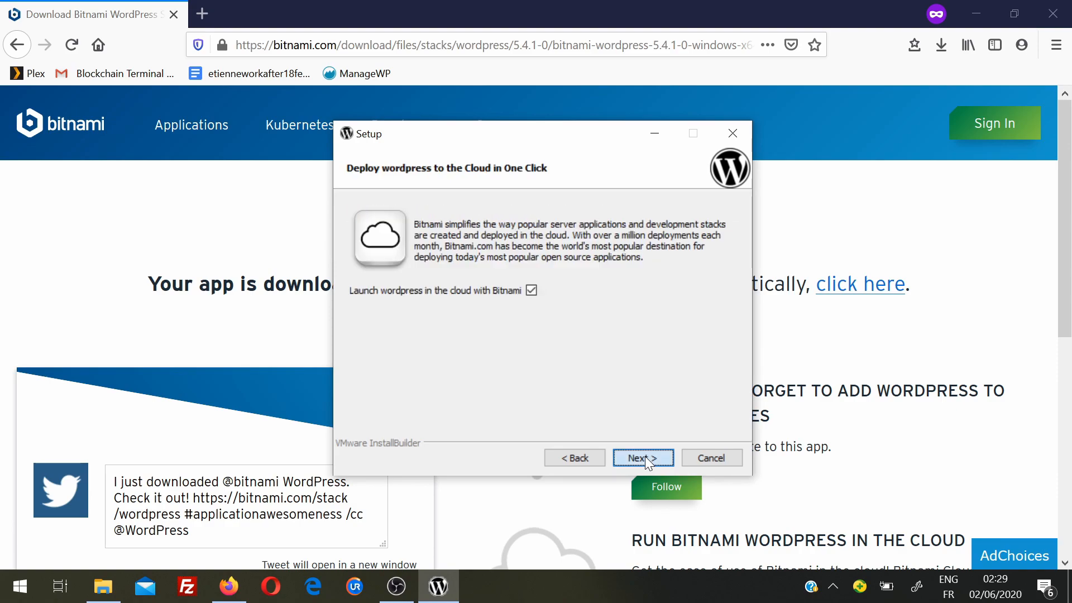
left_click(645, 456)
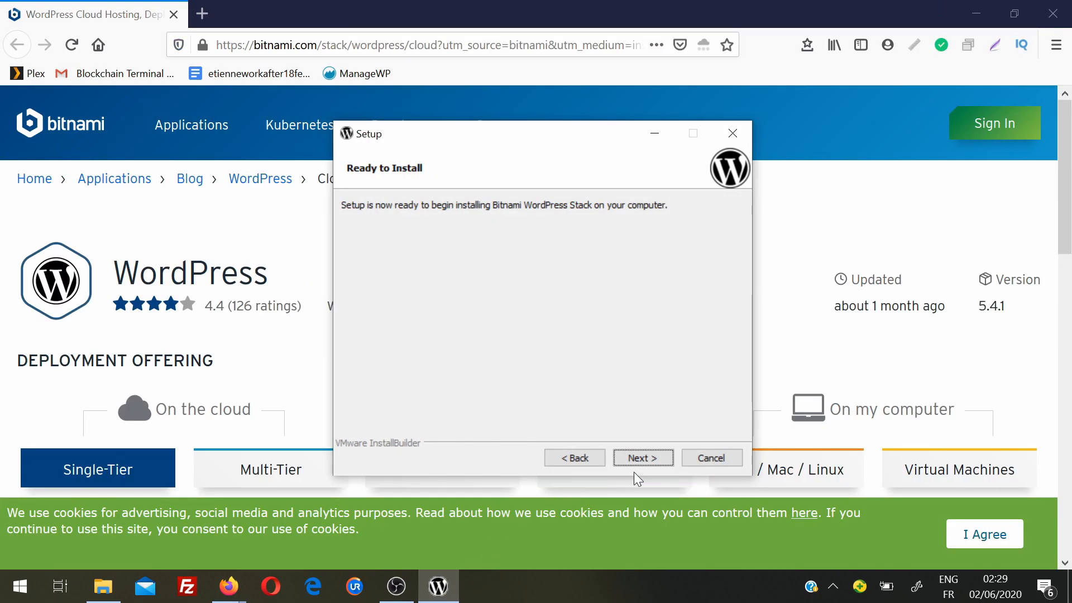
left_click(644, 458)
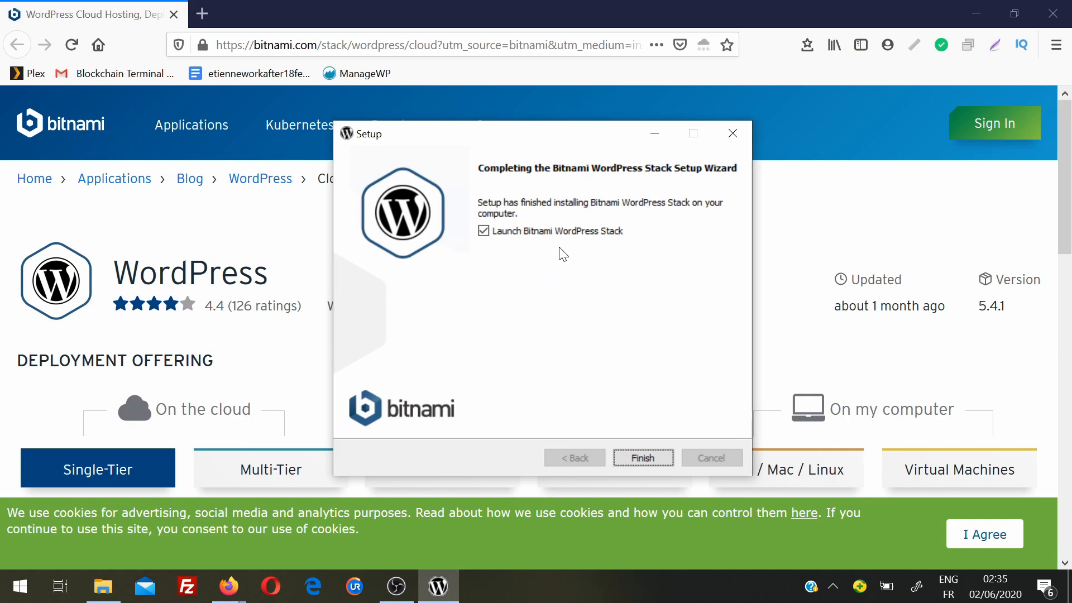
left_click(641, 456)
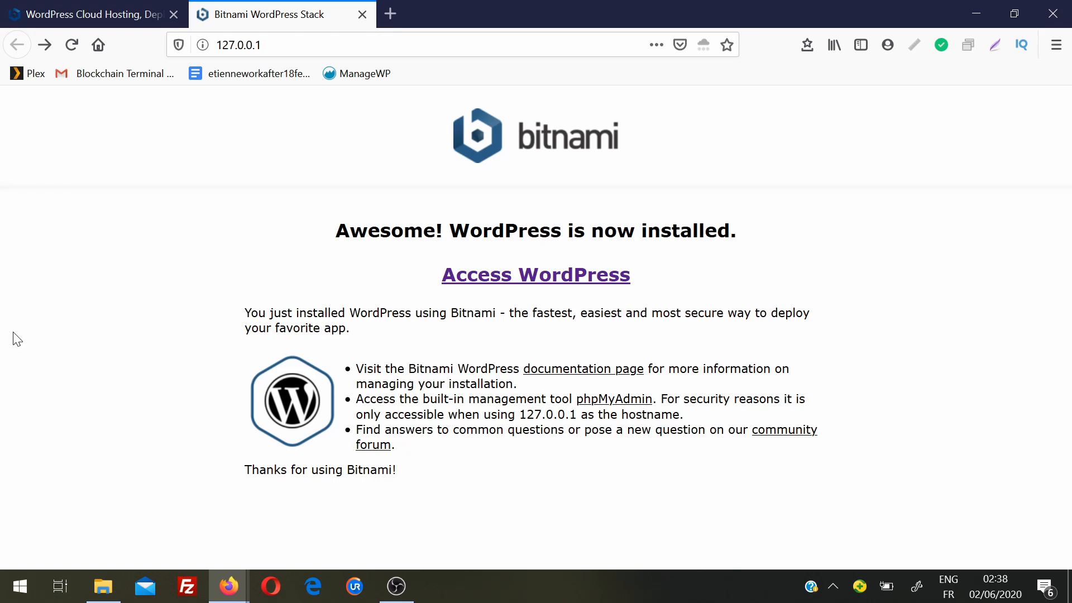
- Open the local 'admin's Blog!' site and look over its Hello world! post
left_click(509, 277)
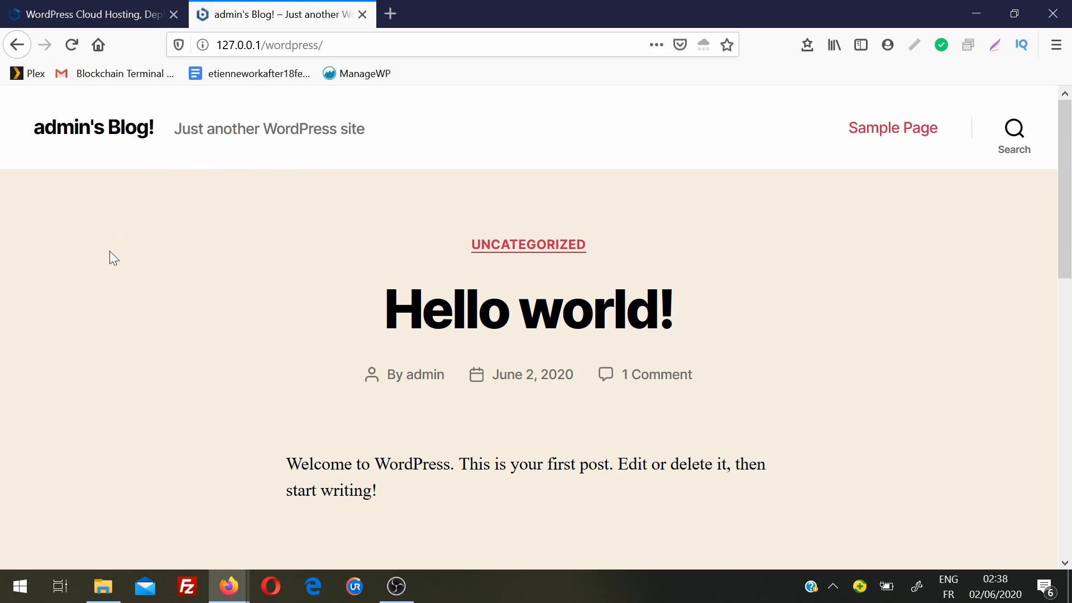
scroll(110, 251, "down", 10)
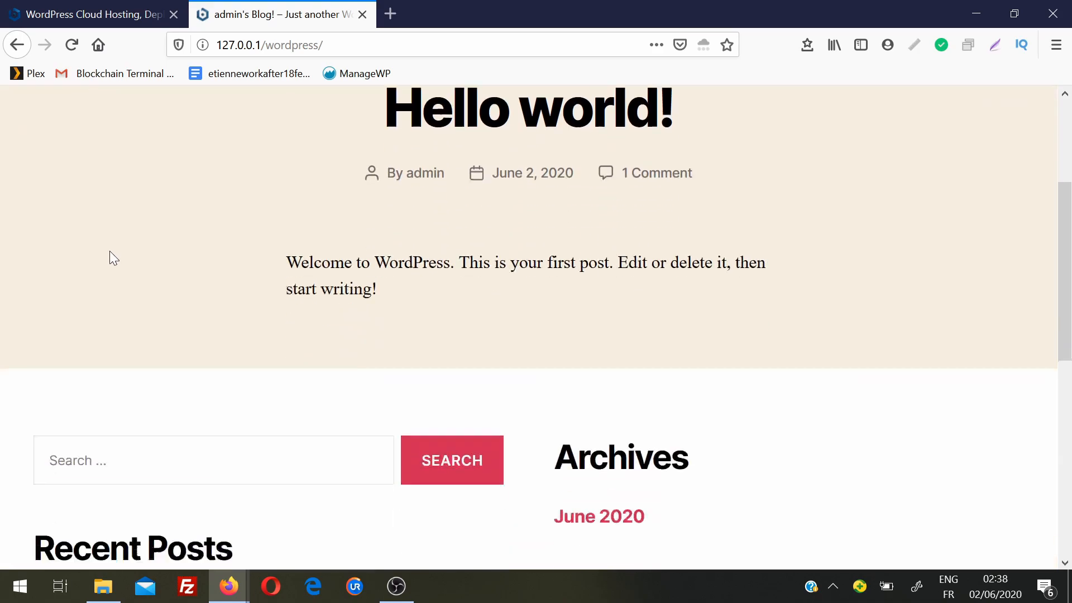
scroll(110, 258, "up", 1)
scroll(110, 258, "up", 10)
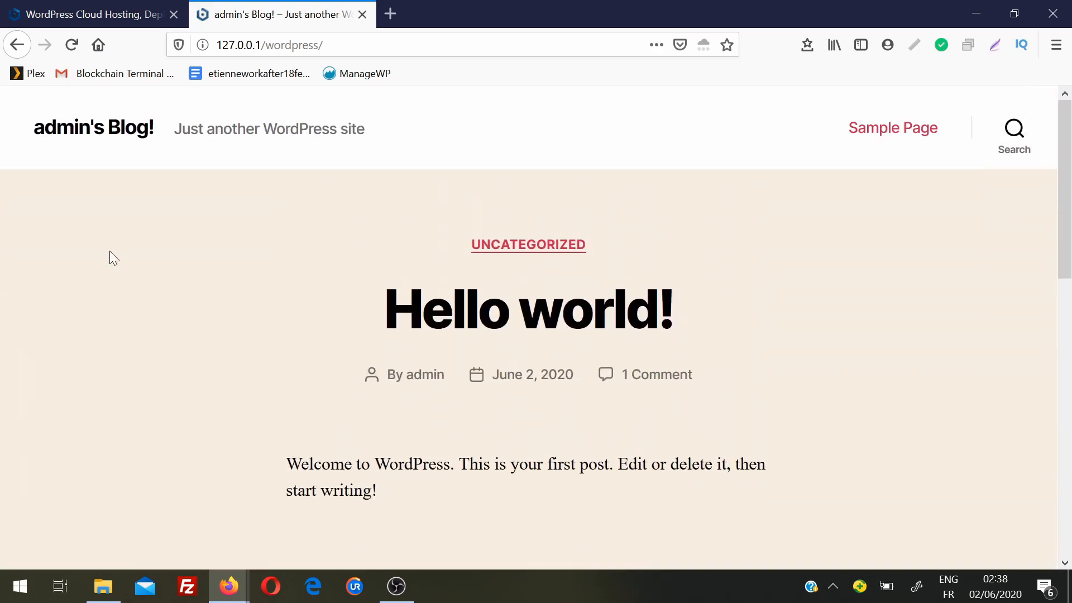
- Load 127.0.0.1/wordpress/login in a new tab
left_click(268, 45)
key("ctrl+c")
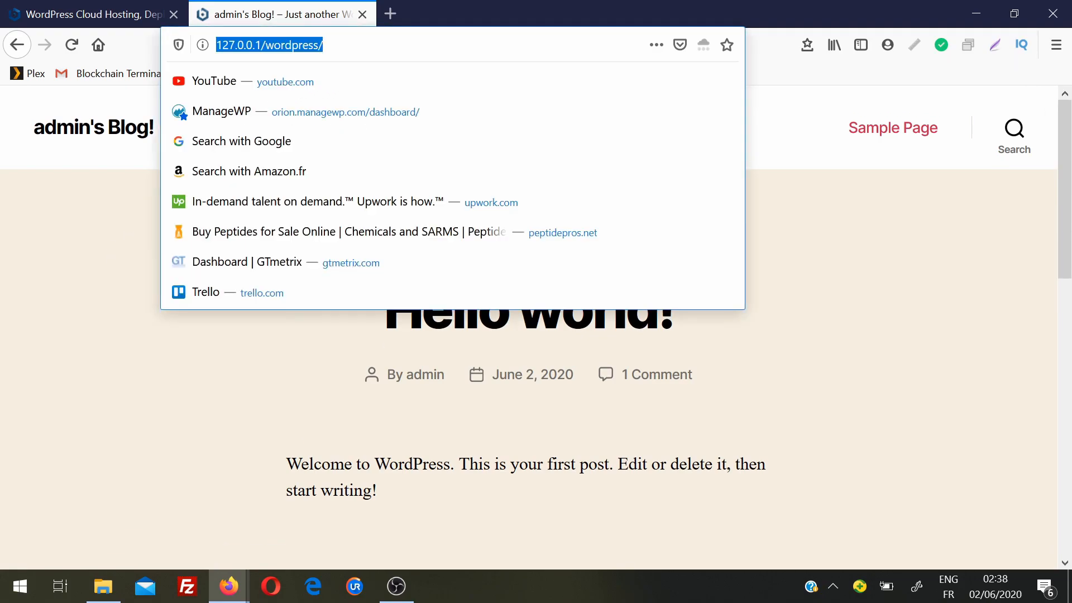
key("ctrl+t")
key("ctrl+v")
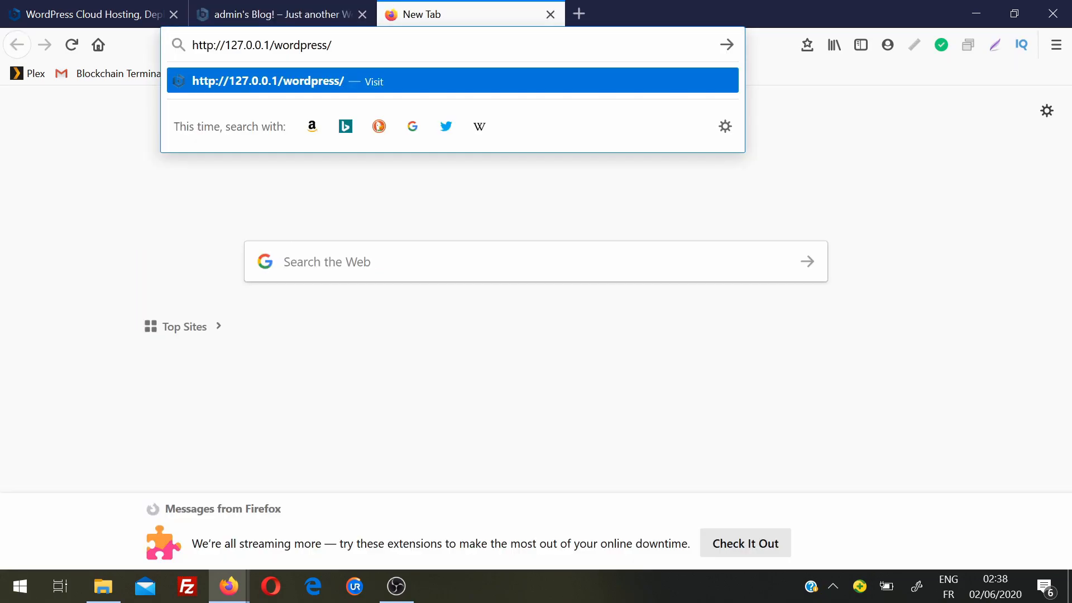
type("login")
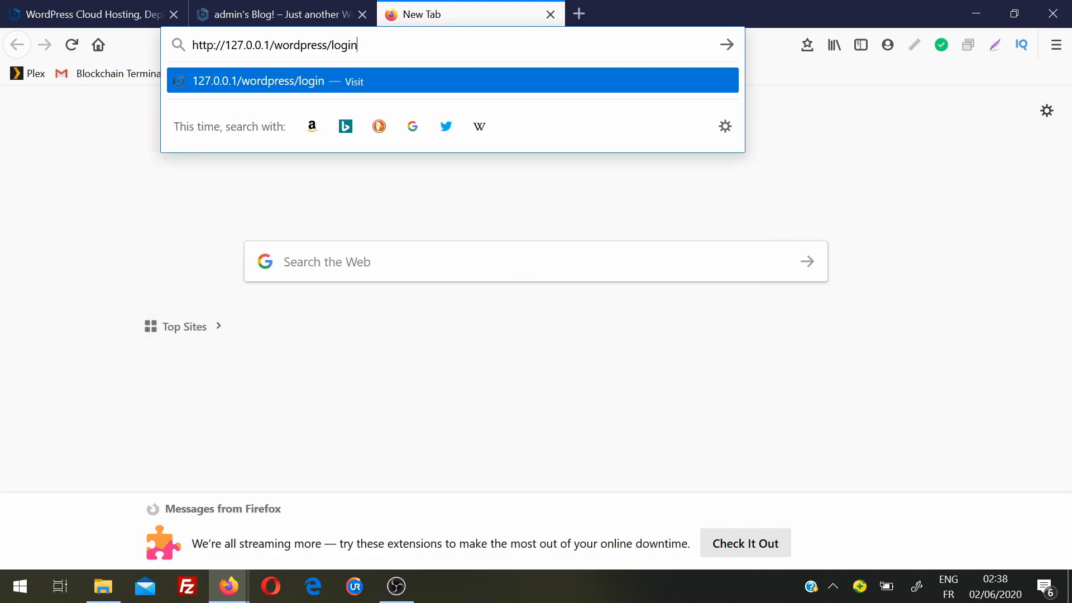
key("Return")
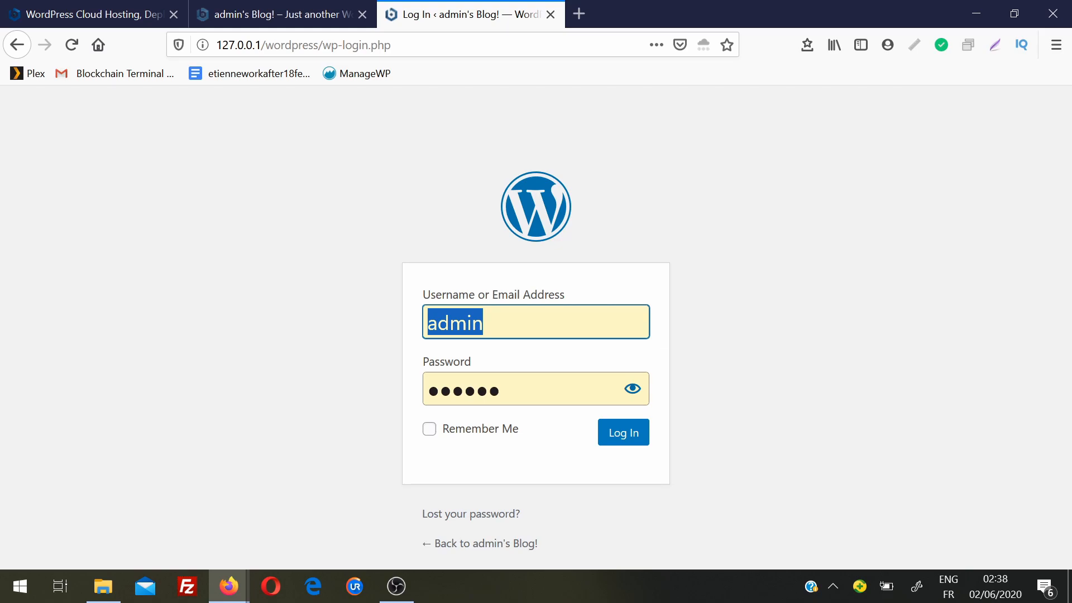
- Log in to the dashboard and browse the Appearance > Themes > Add New page
key("Return")
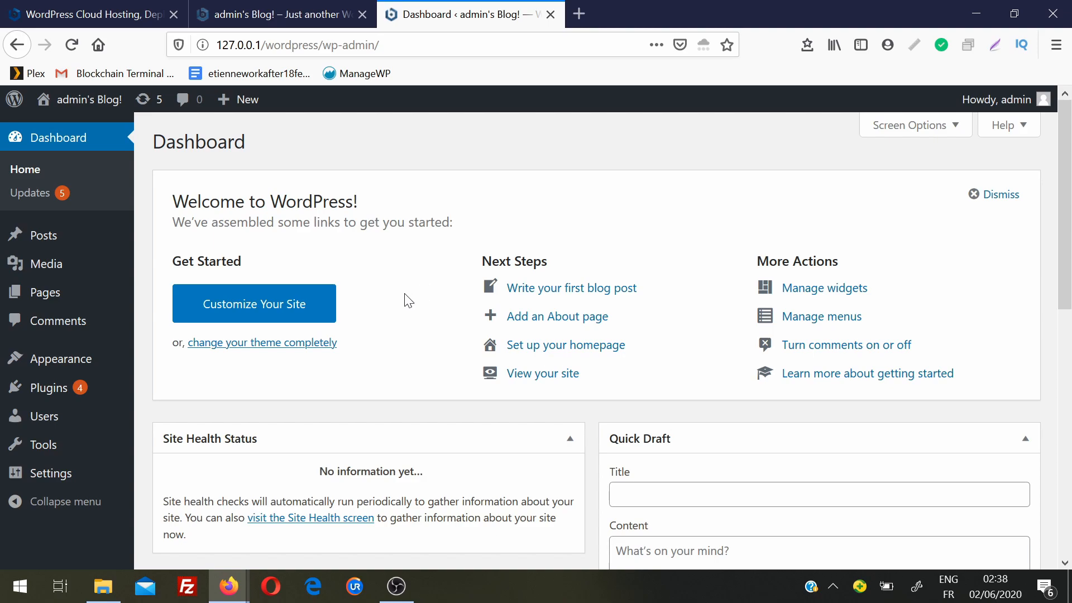
mouse_move(19, 363)
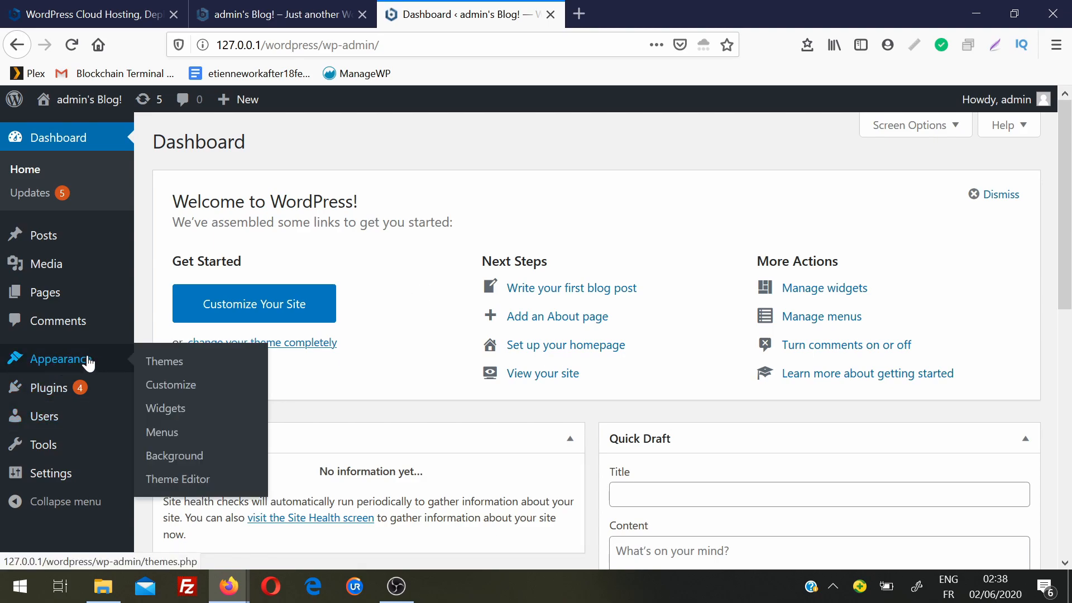
left_click(166, 370)
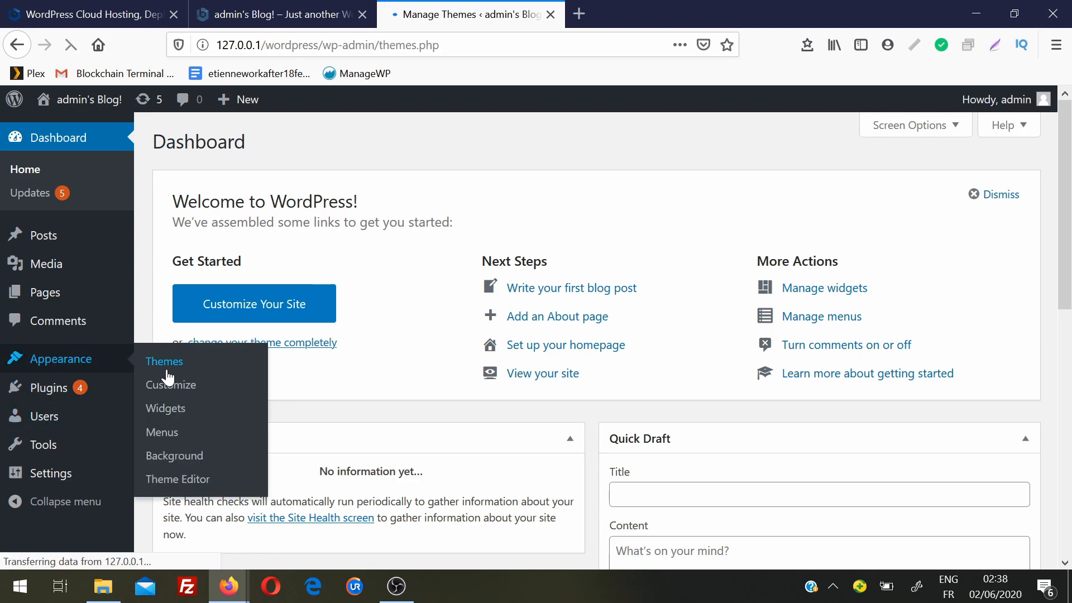
left_click(300, 152)
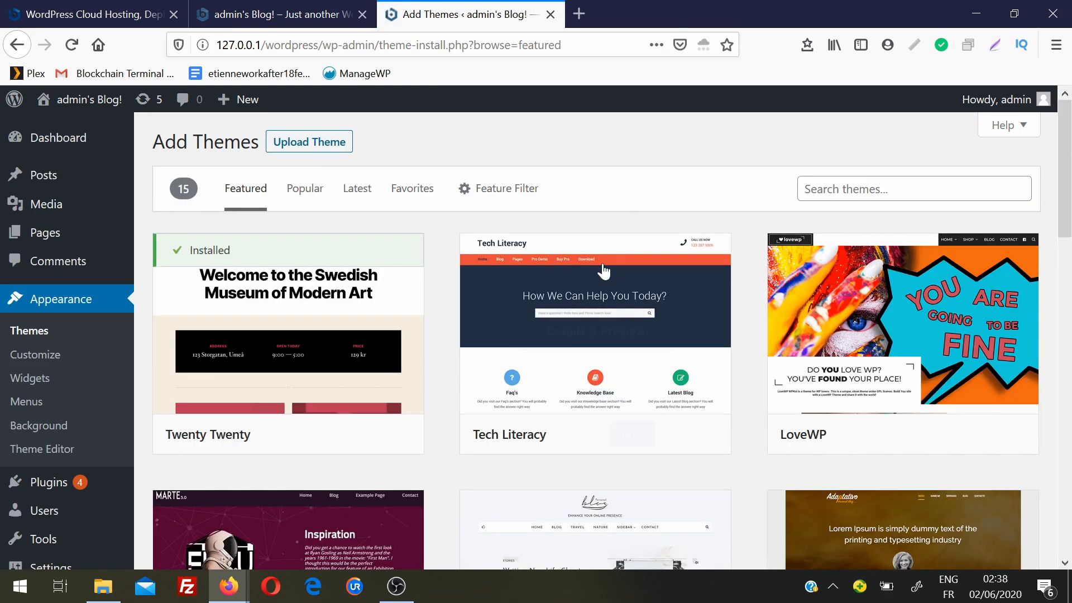
mouse_move(1070, 173)
left_mouse_down()
mouse_move(1070, 362)
mouse_move(1070, 174)
left_mouse_up()
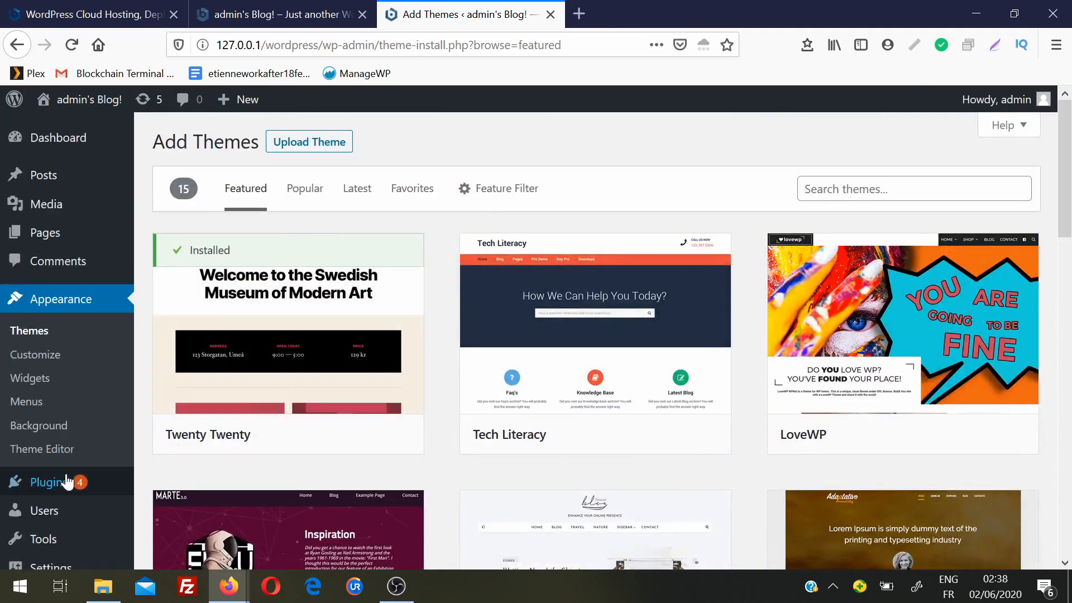
- Go to Plugins > Add New to view the featured plugins
mouse_move(67, 485)
left_click(196, 505)
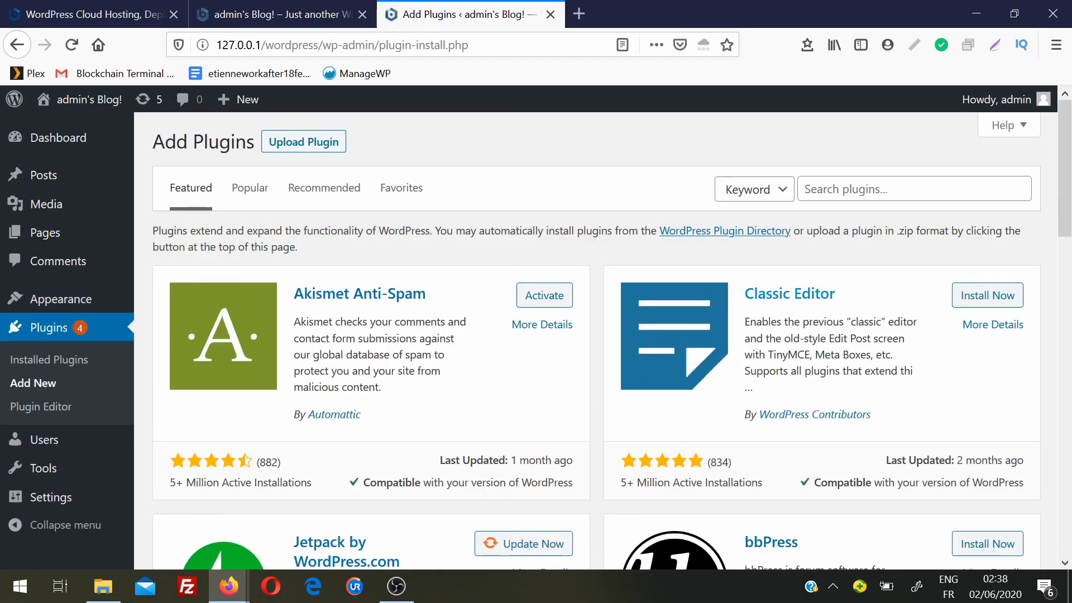
left_click_drag(1067, 156, 1070, 106)
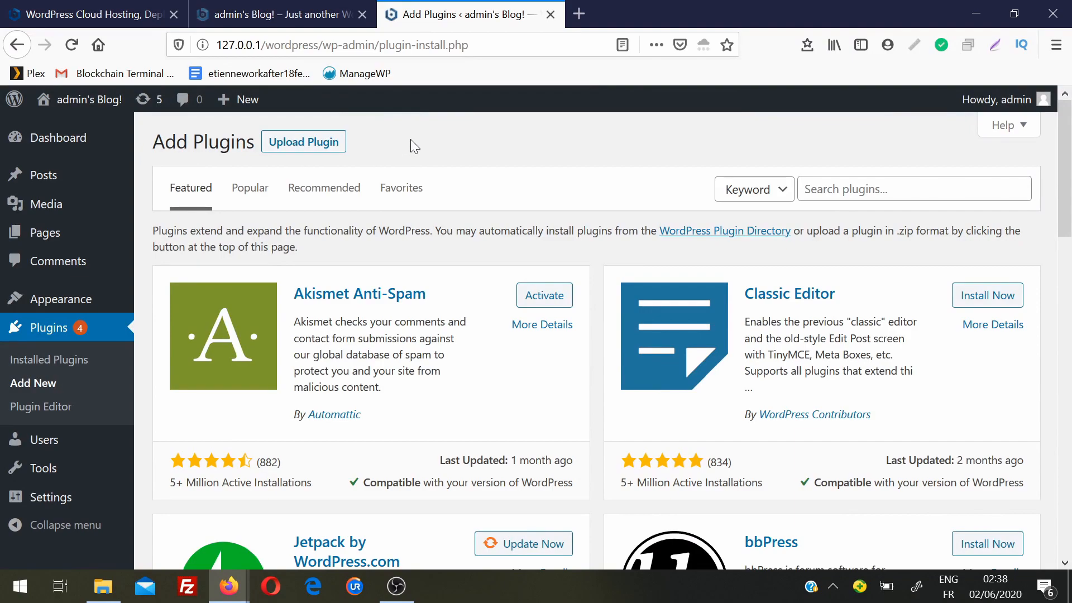